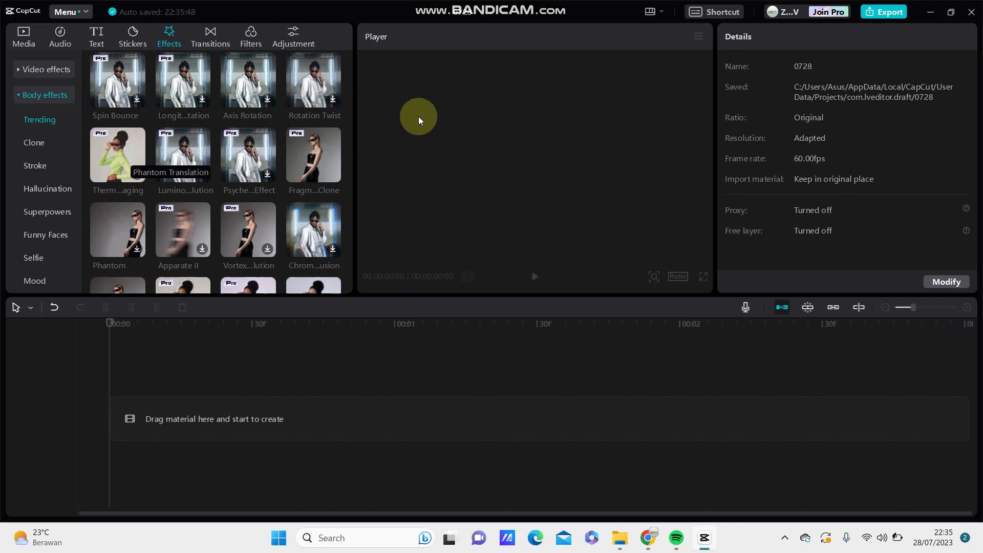
click(23, 34)
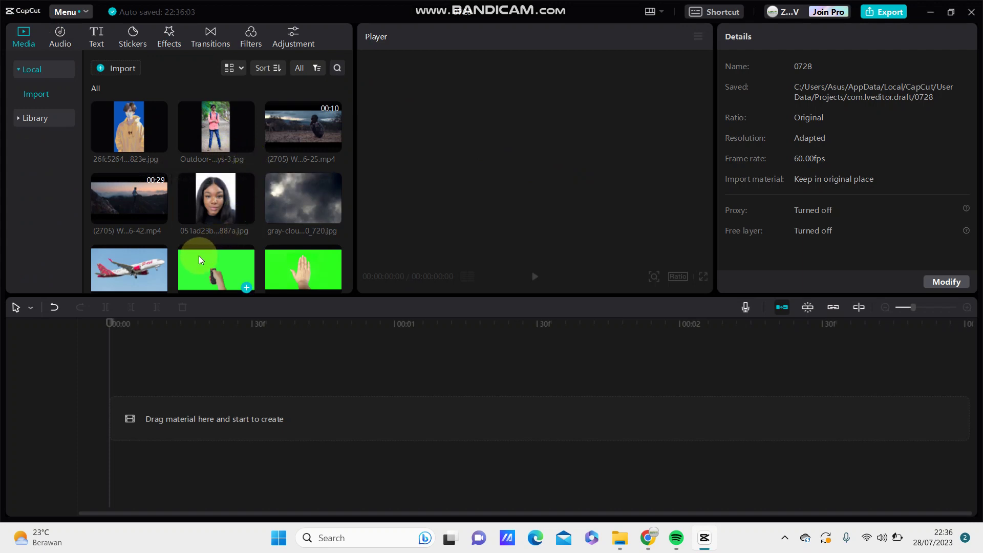
scroll(226, 231, down, 1)
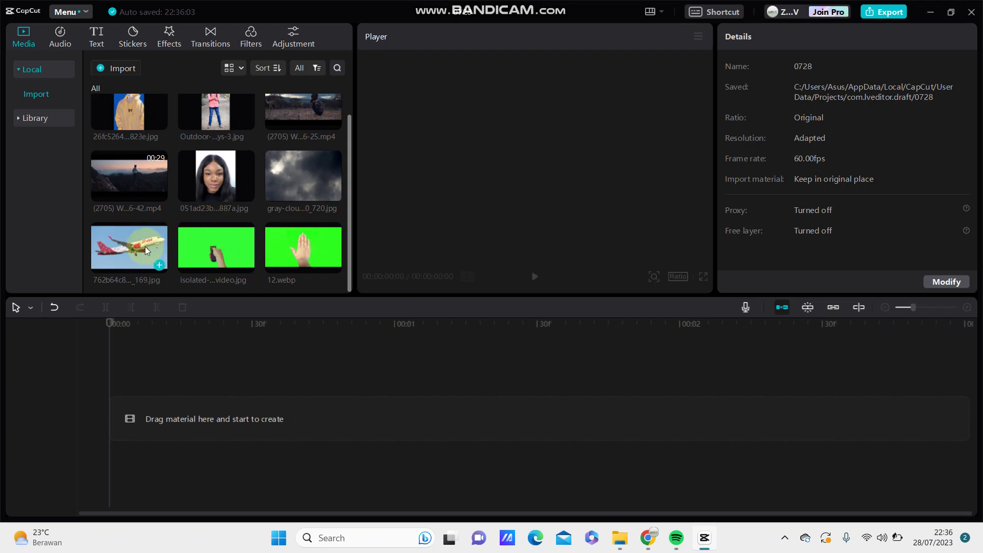
mouse_move(143, 254)
mouse_down()
mouse_move(141, 400)
mouse_move(121, 414)
mouse_up()
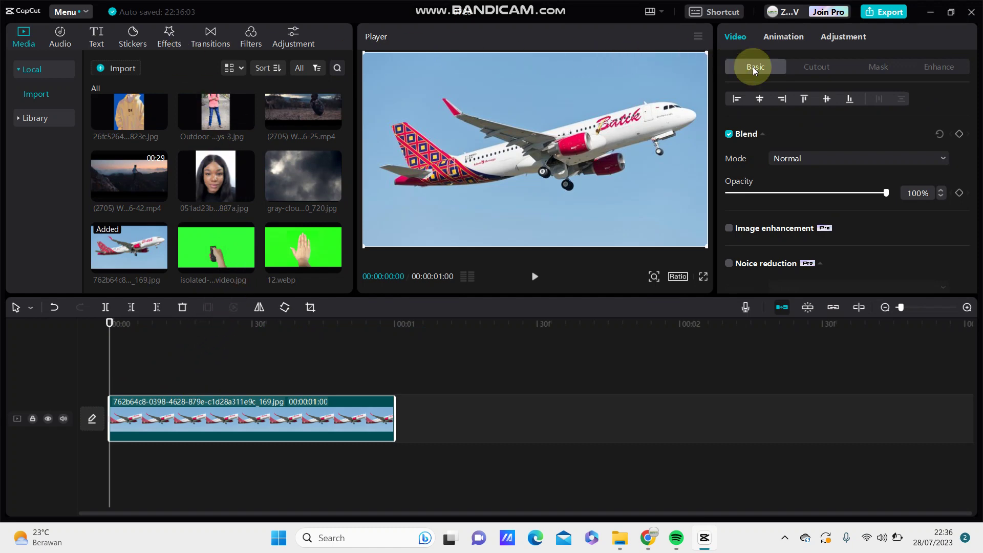
click(810, 66)
scroll(755, 185, down, 1)
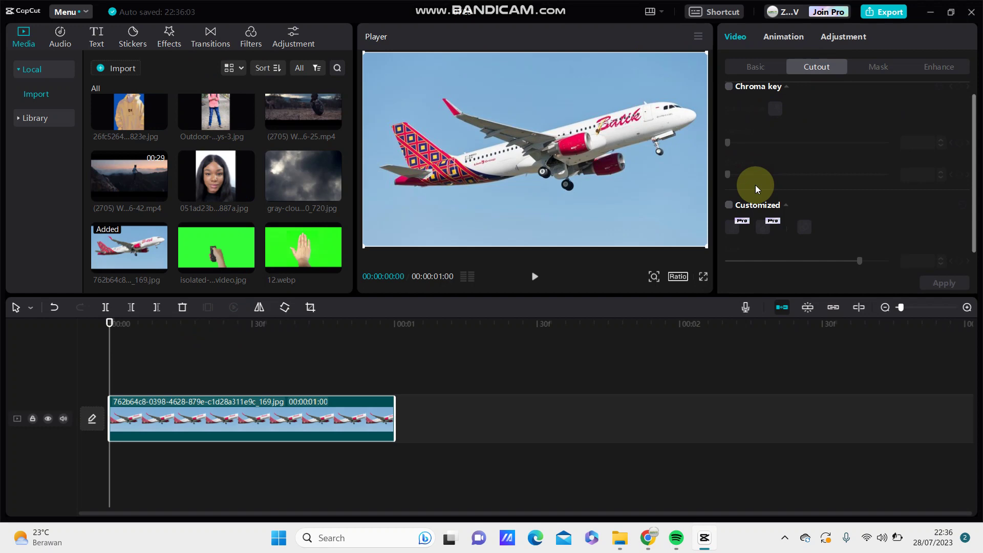
scroll(755, 185, down, 2)
click(729, 264)
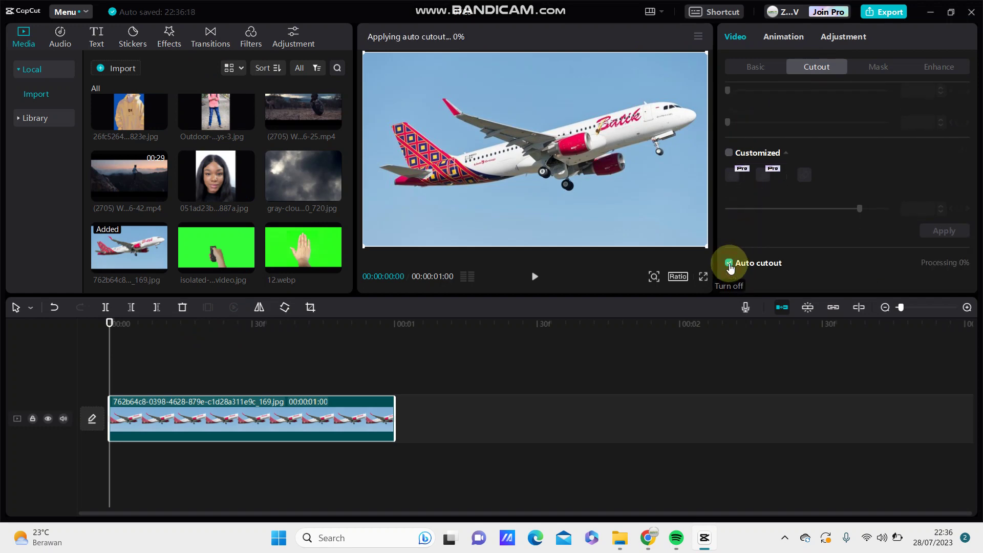
click(729, 264)
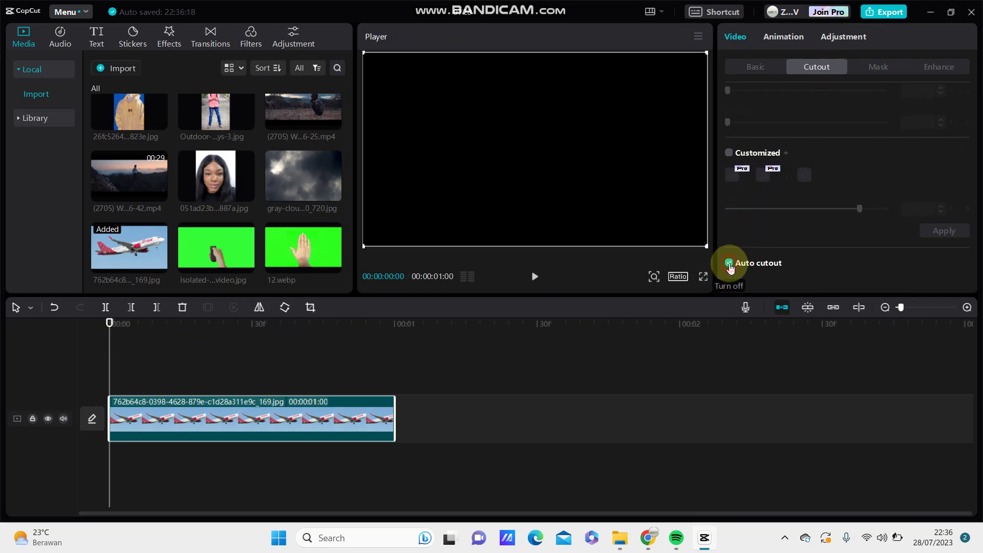
- Replace the airplane clip with the woman's portrait photo and apply Auto cutout to remove its white background
click(184, 307)
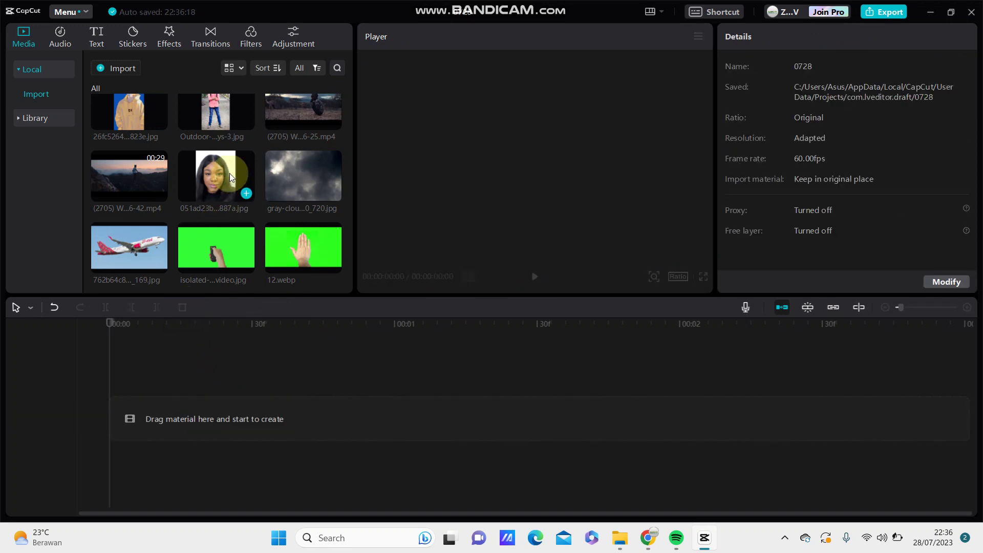
drag(230, 173, 126, 415)
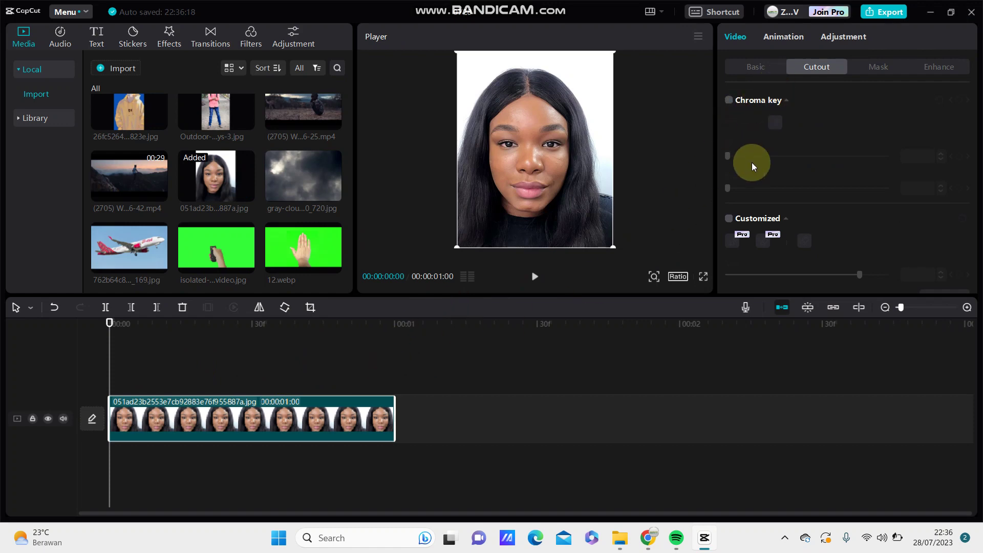
scroll(754, 233, down, 1)
scroll(753, 233, down, 2)
click(734, 263)
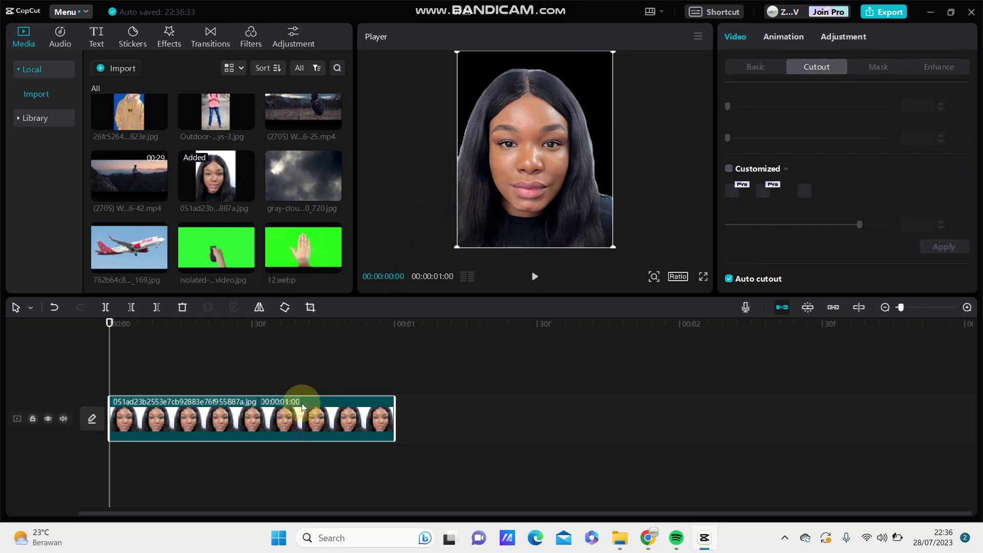
- Raise the portrait to an upper track and place the gray clouds image beneath, enlarged to fill the frame
drag(302, 418, 302, 378)
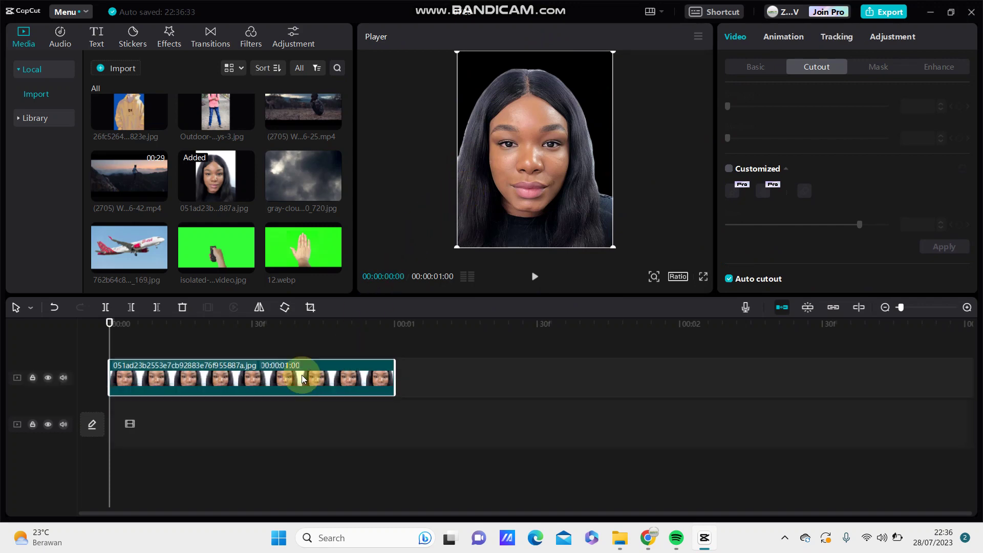
drag(299, 173, 112, 412)
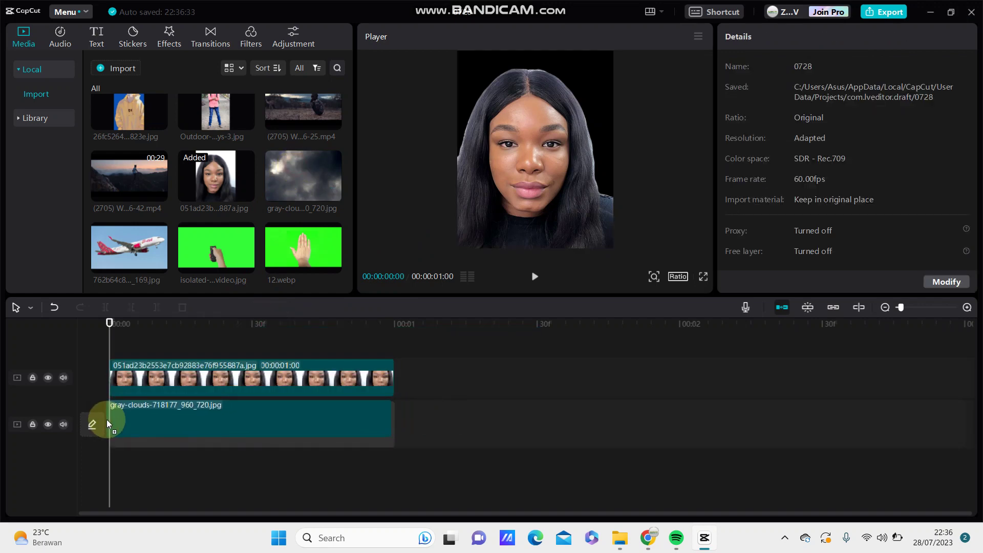
drag(112, 413, 107, 429)
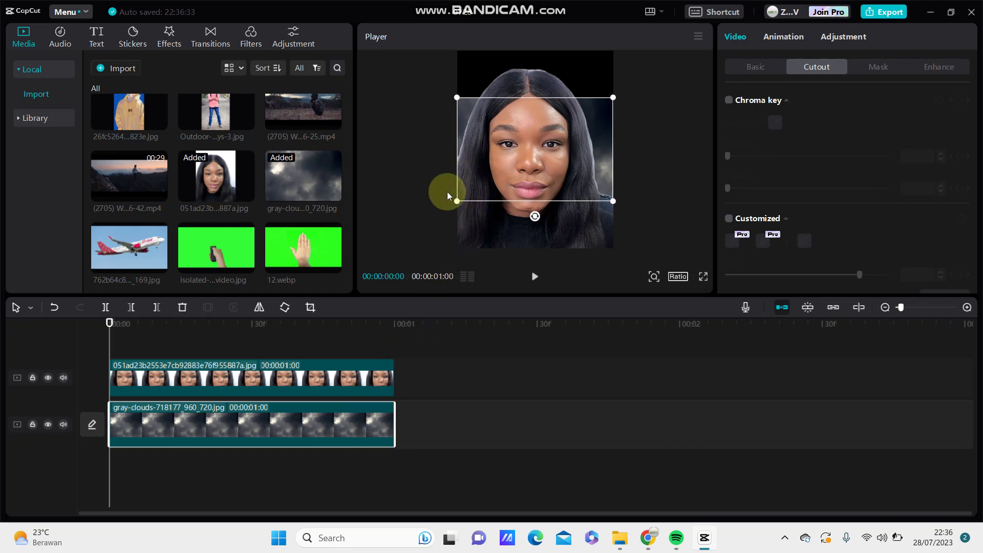
drag(453, 201, 372, 334)
click(447, 380)
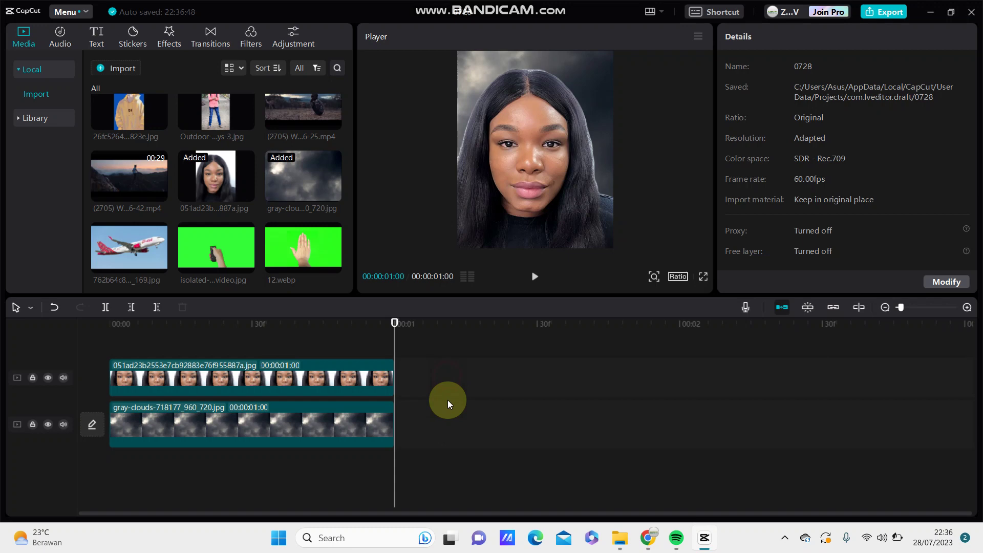